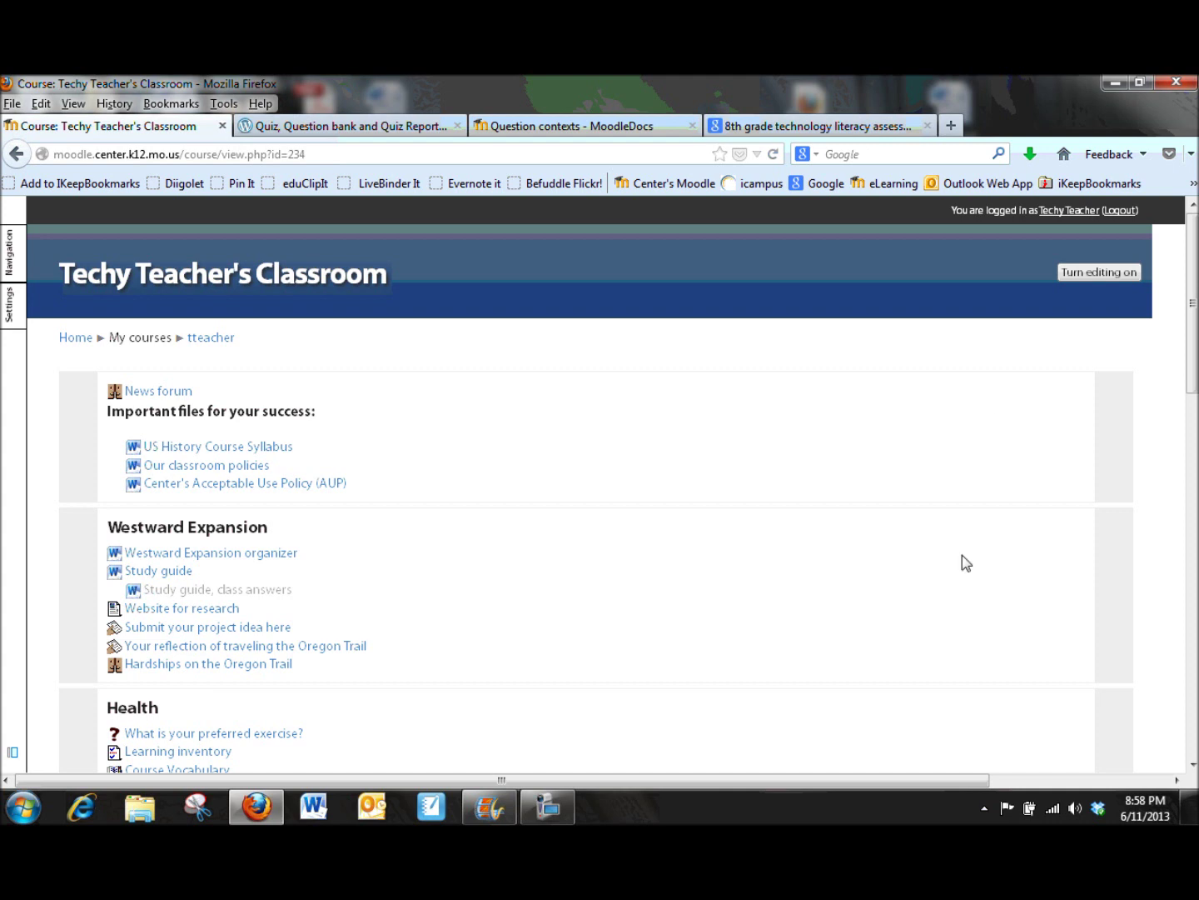
# Step: Turn on course editing and add a Hangman game activity to the Health section
pyautogui.click(1083, 274)
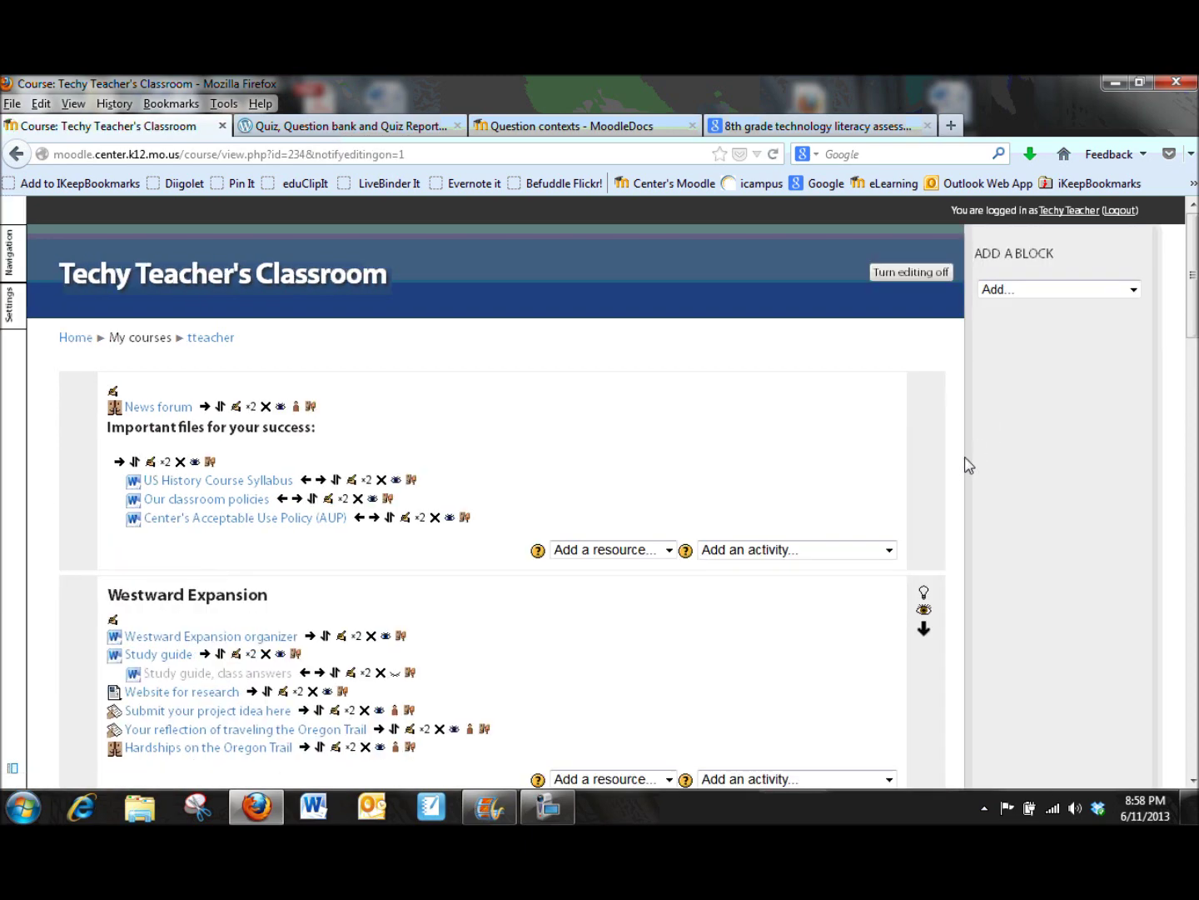
pyautogui.scroll(-3, 966, 463)
pyautogui.scroll(-1, 927, 497)
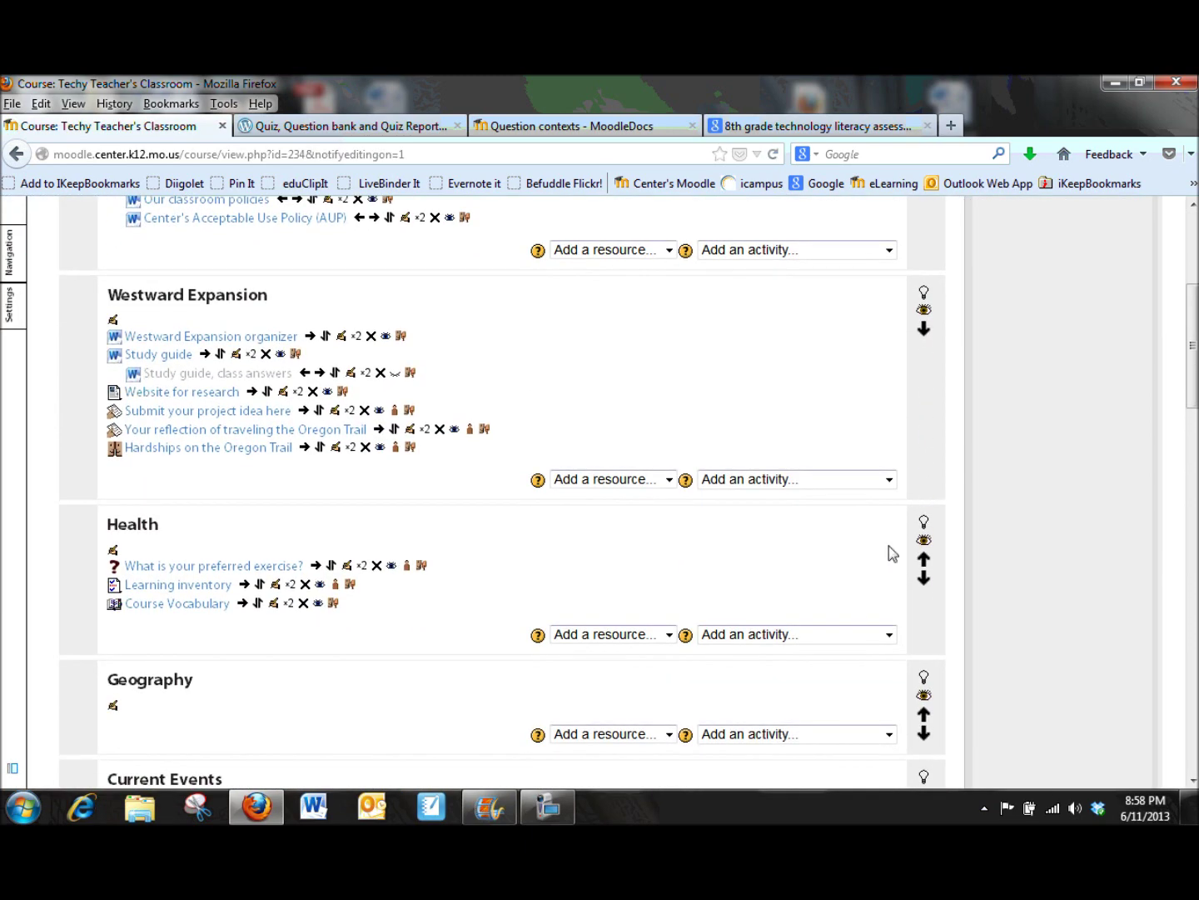
pyautogui.click(890, 634)
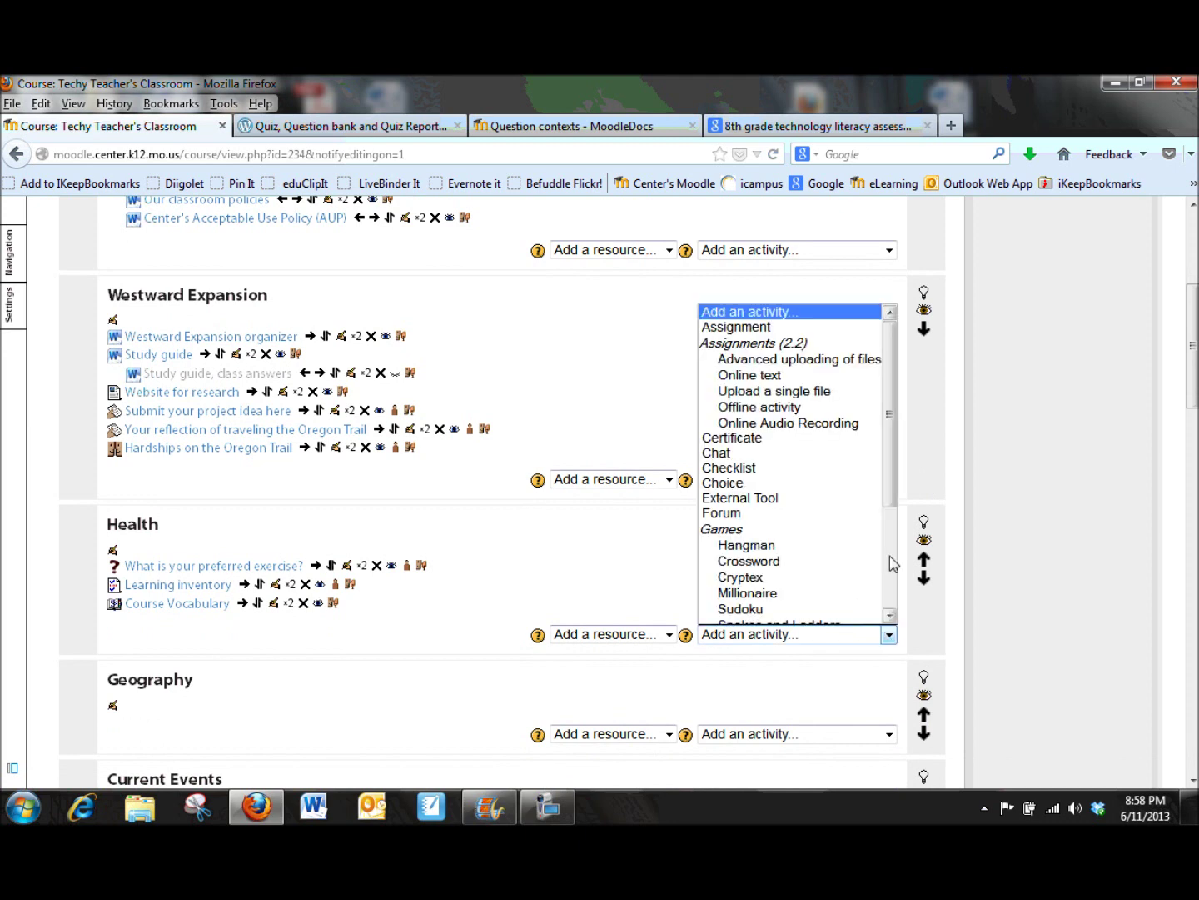
pyautogui.moveTo(887, 469); pyautogui.dragTo(897, 522)
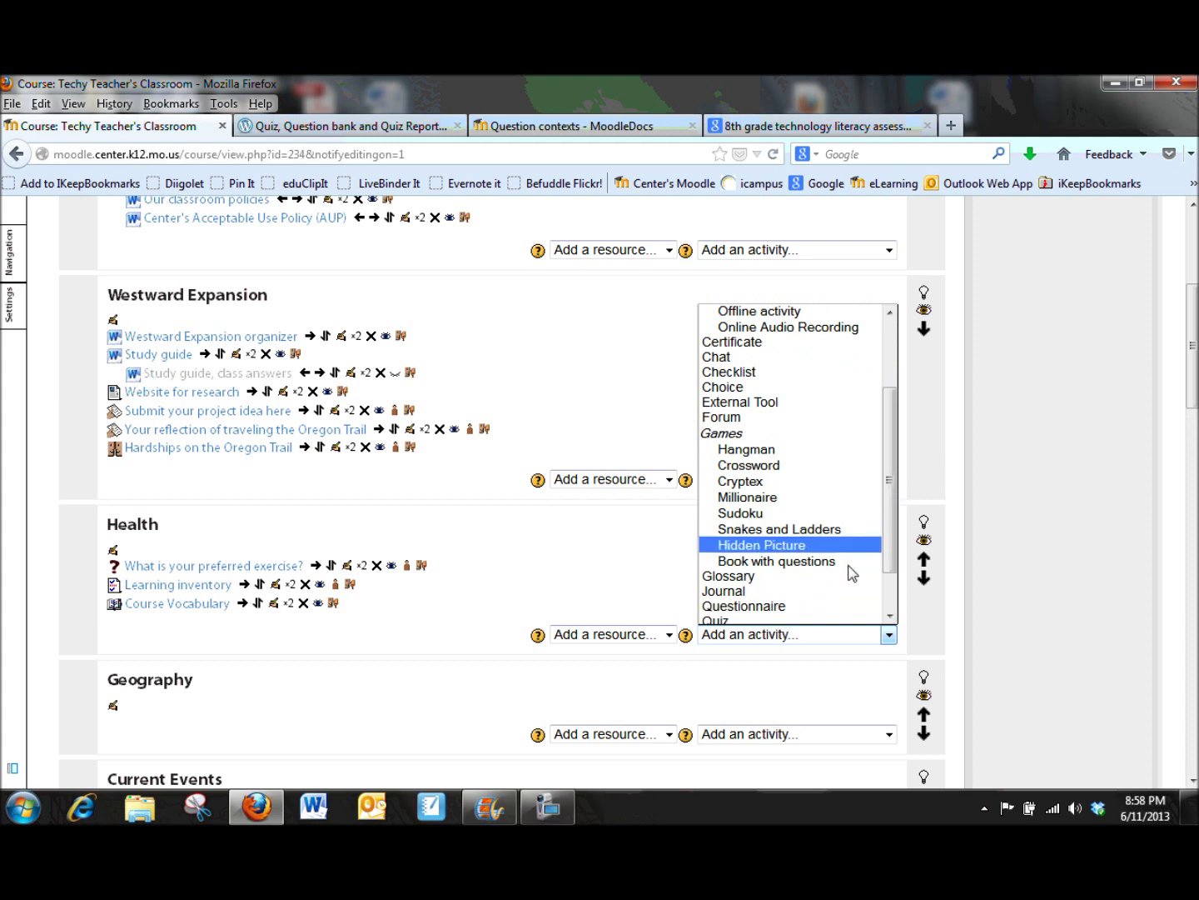
pyautogui.click(802, 453)
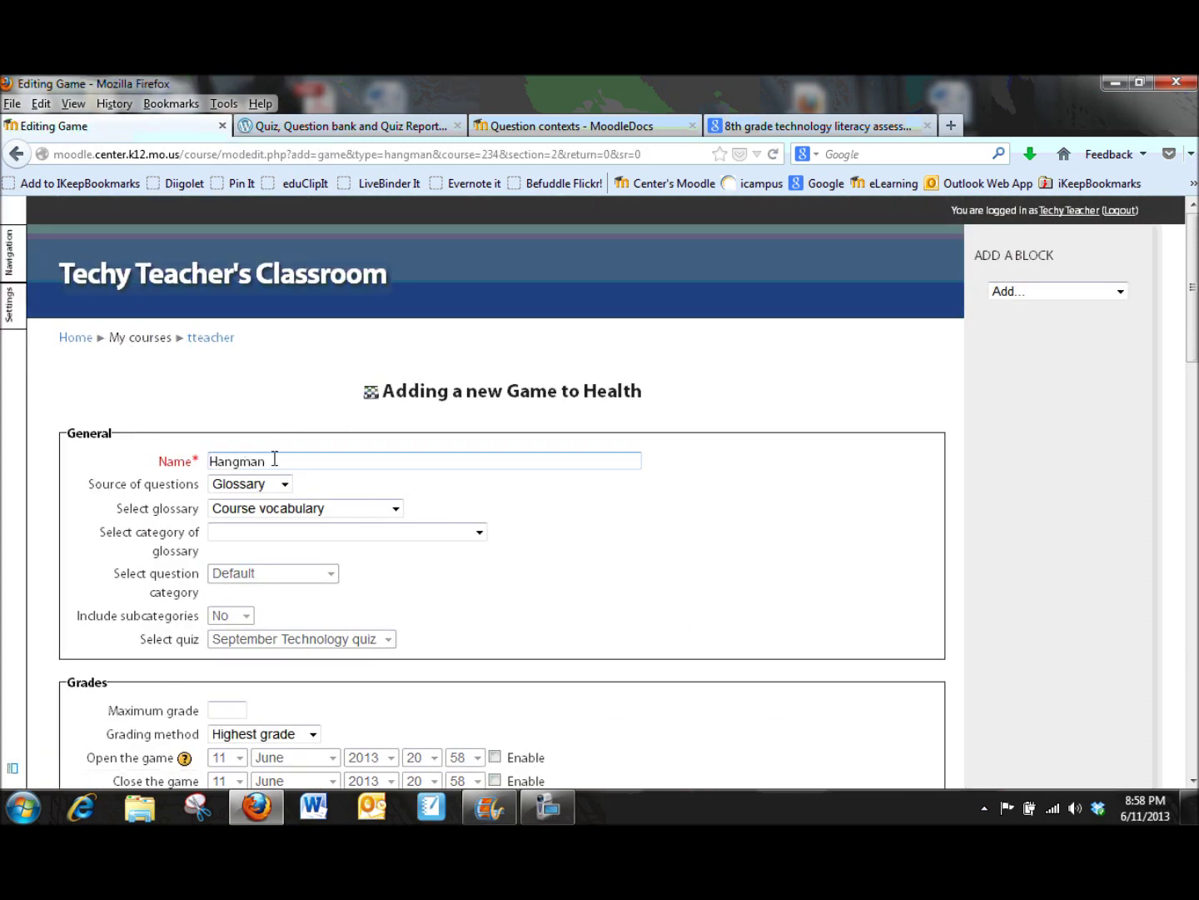
# Step: Name the game "Fitness Hangman" and source its questions from the Health and wellness glossary with category "Course vocabulary -> Health and Fitness"
pyautogui.write('Fitness')
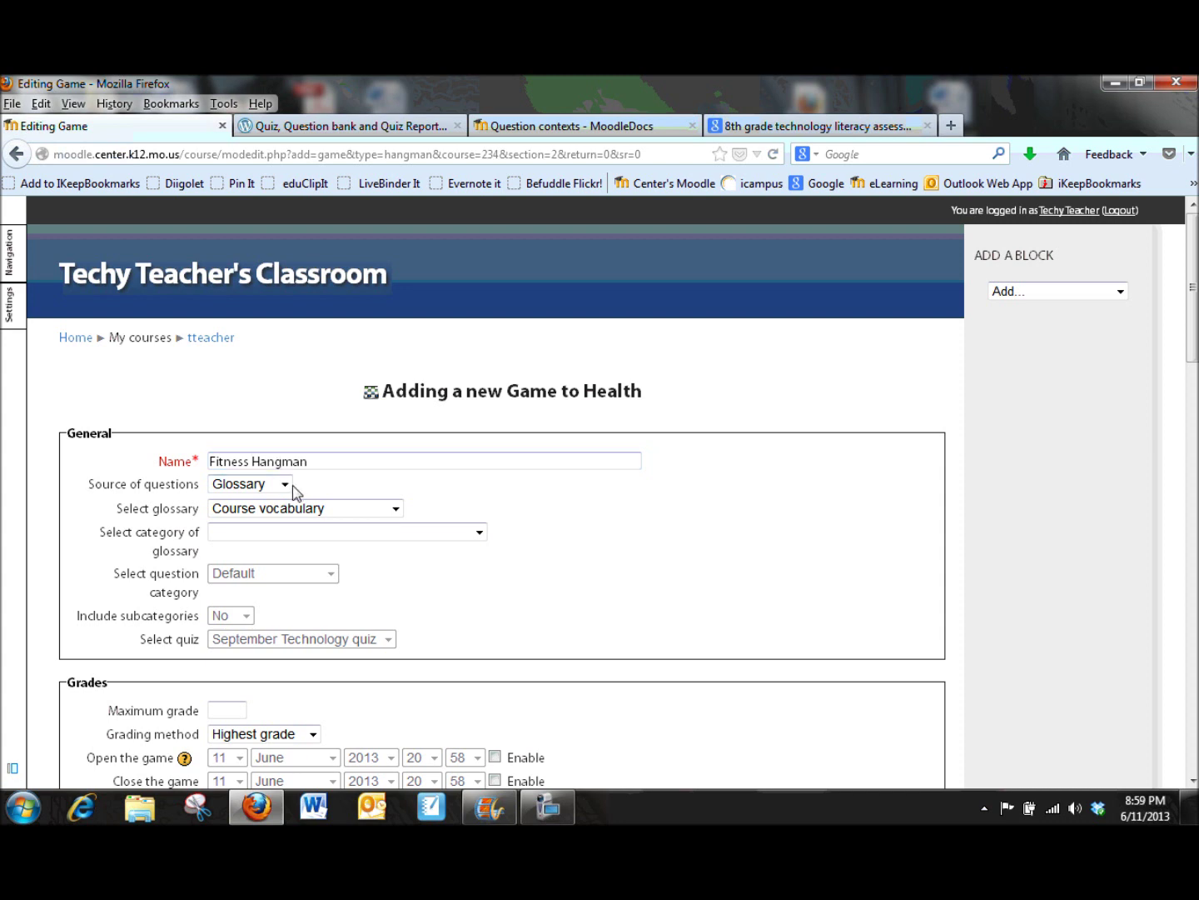
pyautogui.click(284, 486)
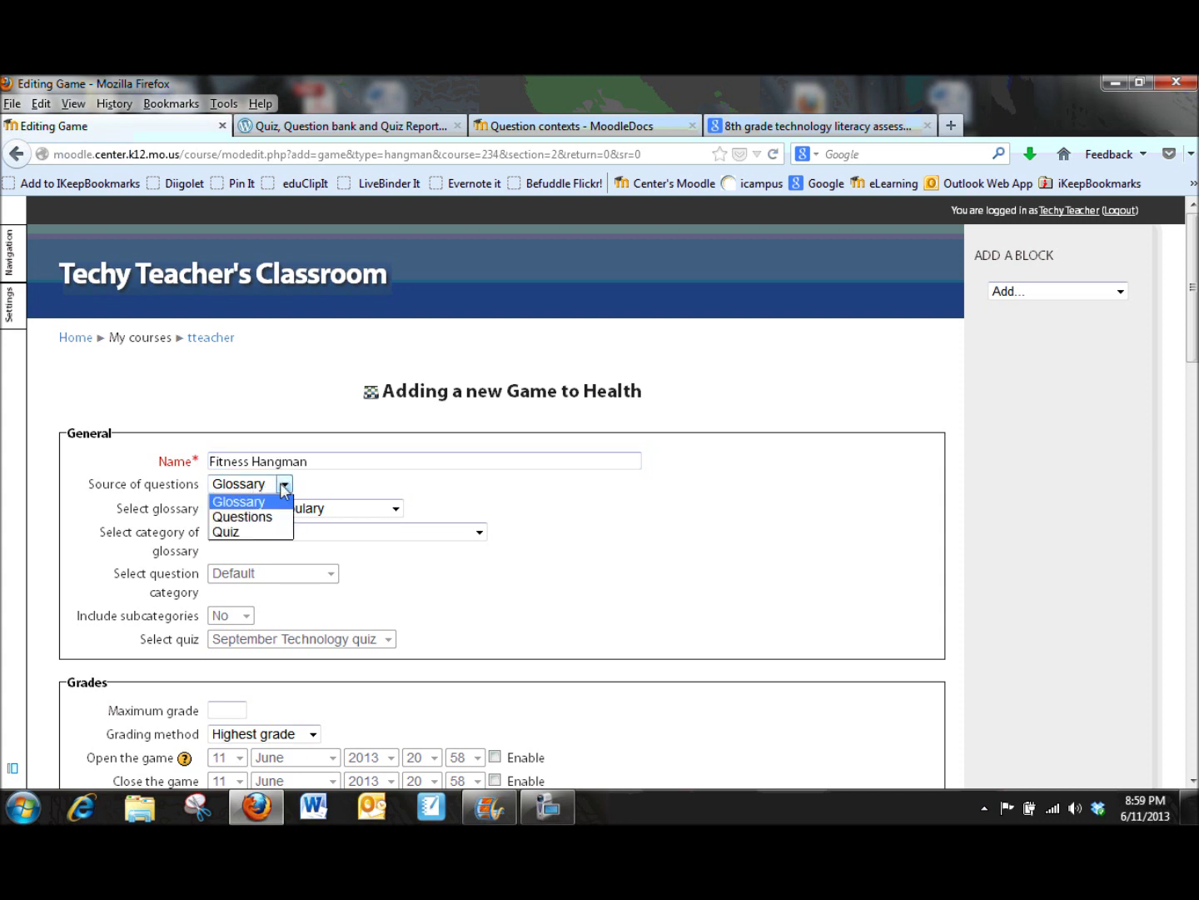
pyautogui.click(284, 486)
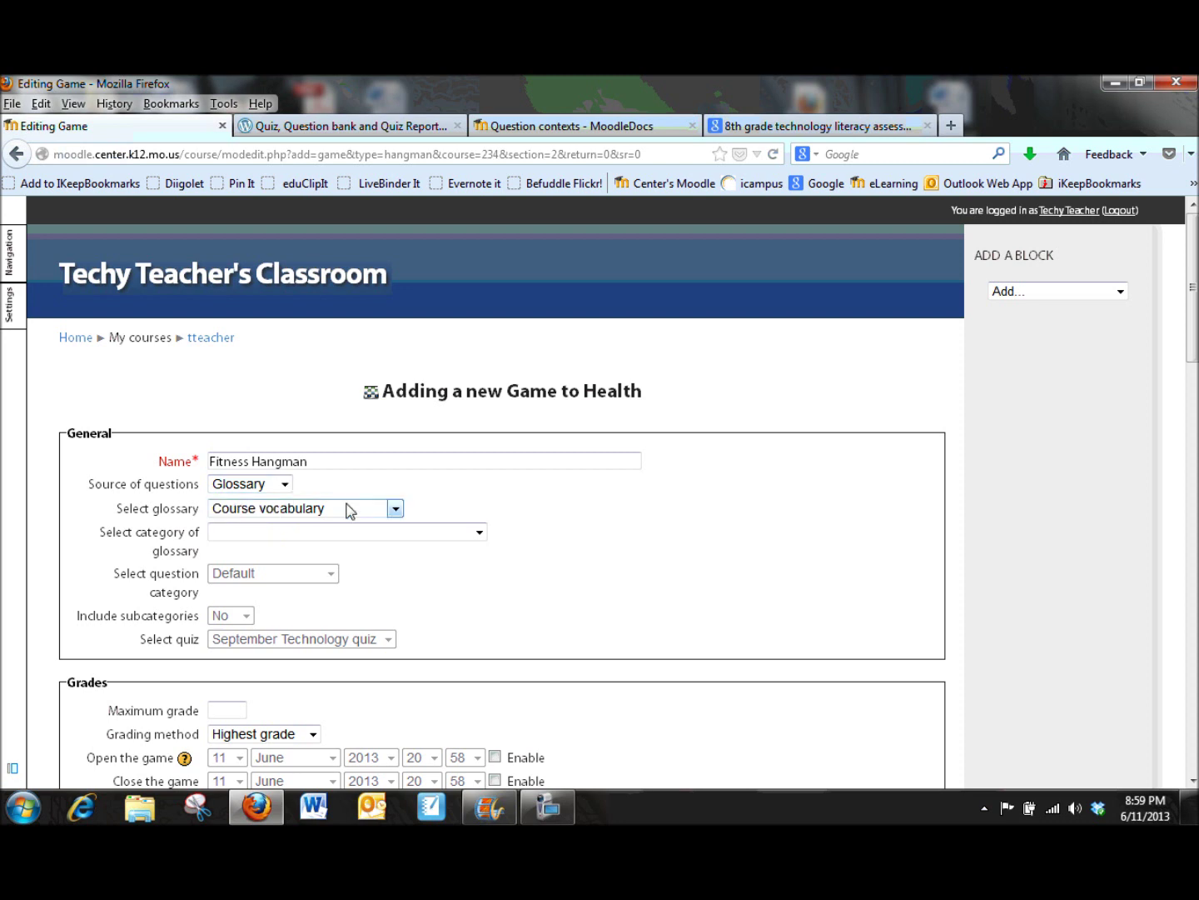
pyautogui.click(395, 510)
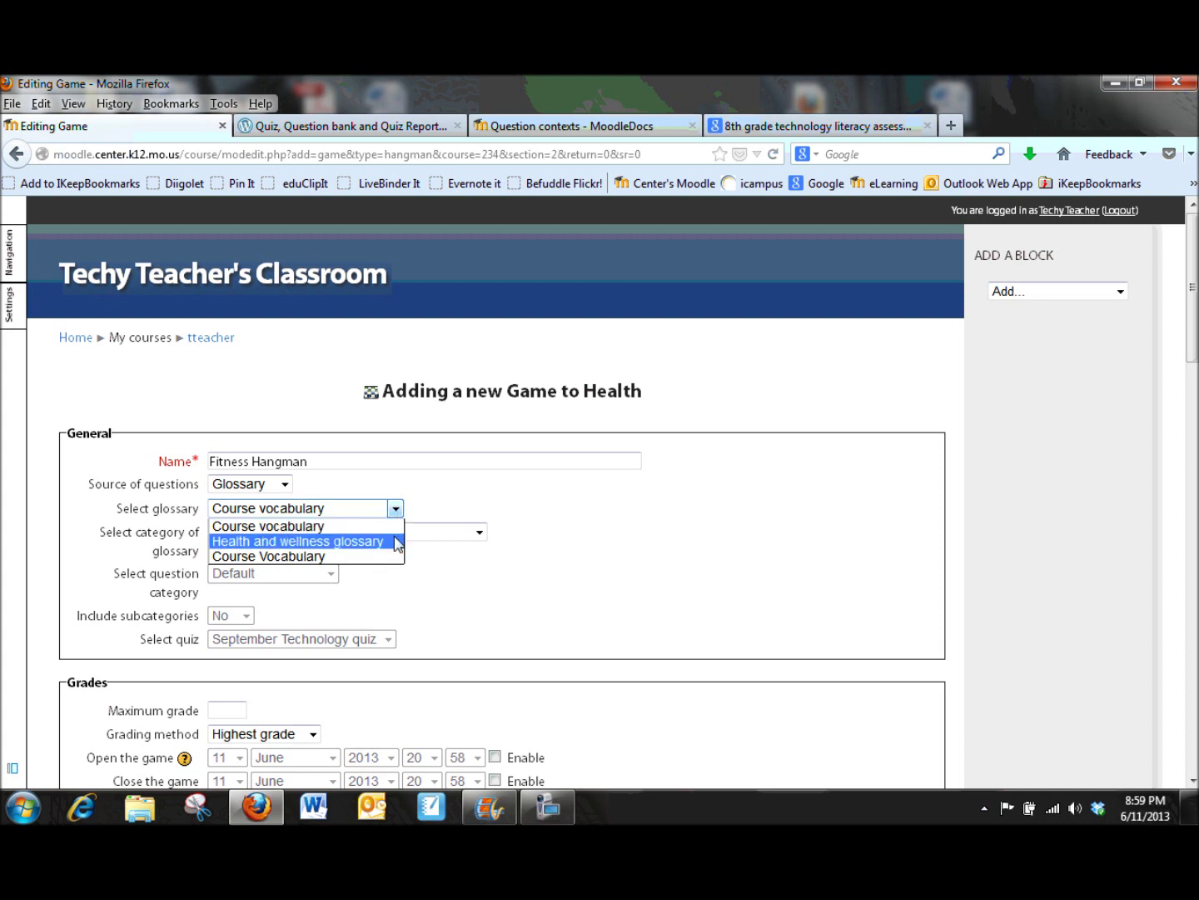
pyautogui.click(396, 543)
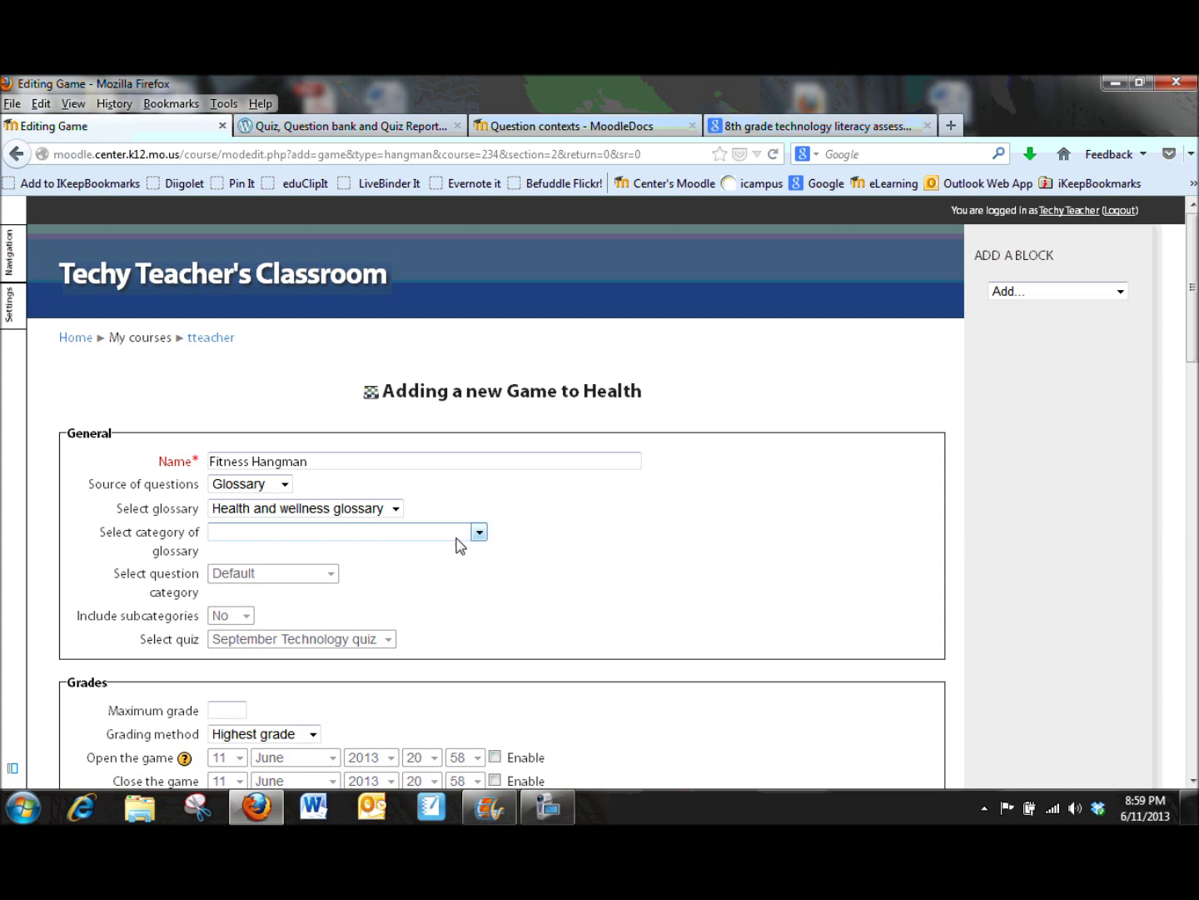
pyautogui.click(480, 534)
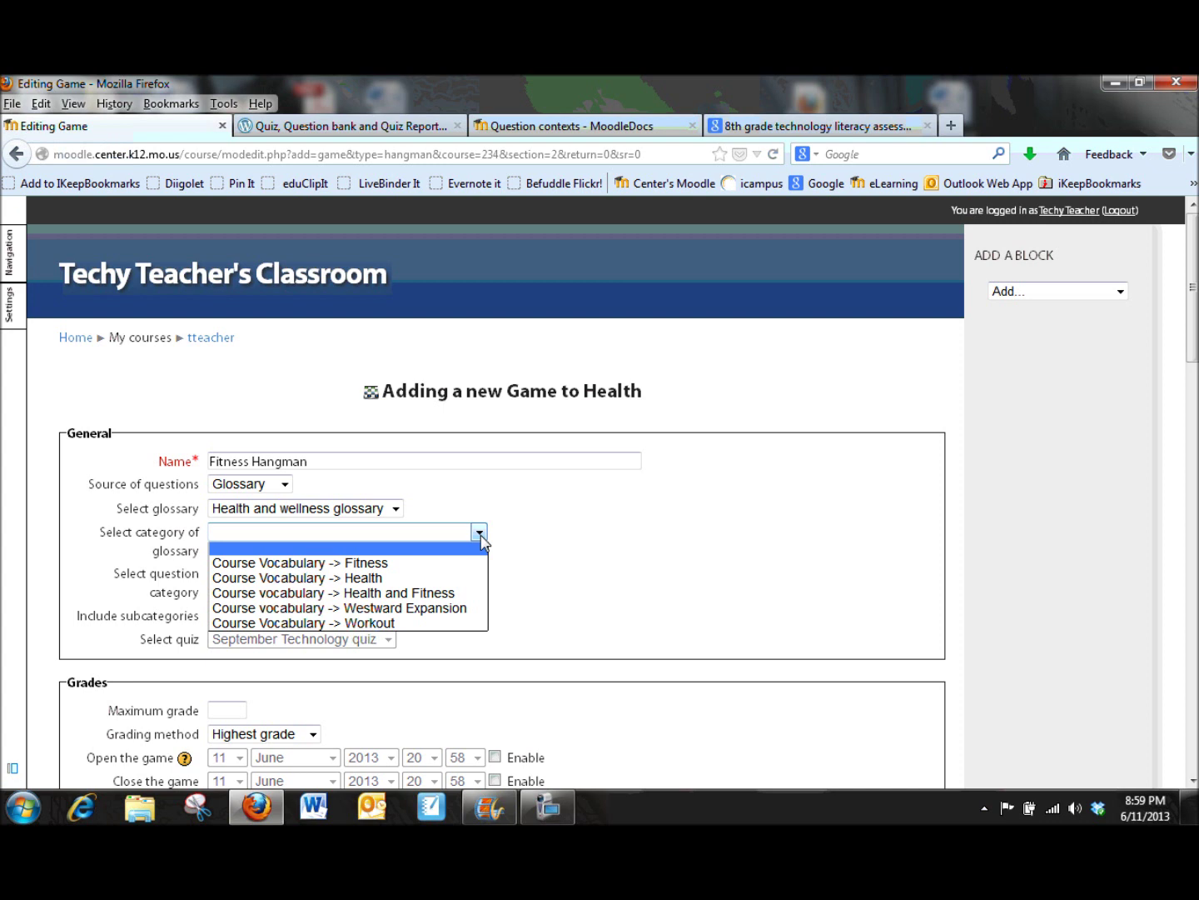
pyautogui.click(462, 593)
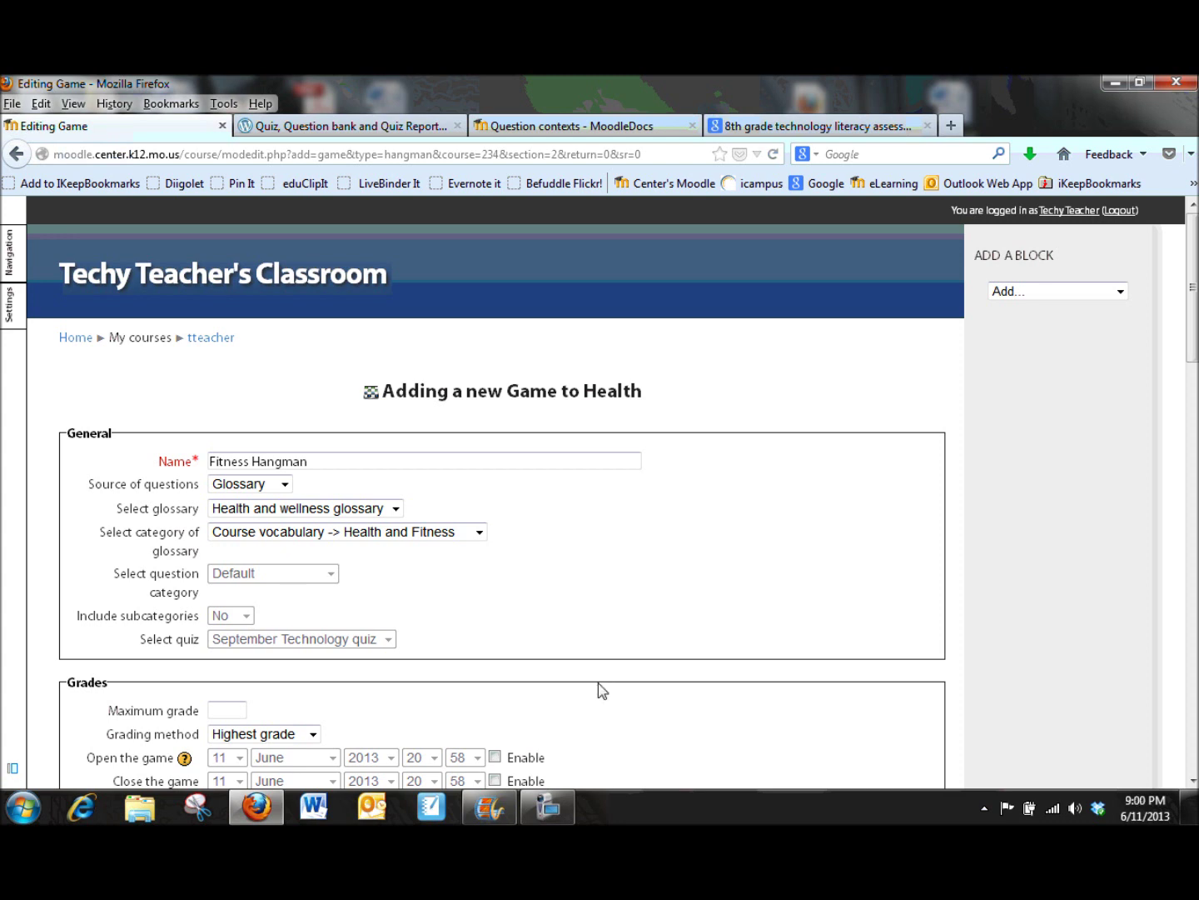
# Step: Examine the game's grading methods, Hangman options, header and footer text, common module settings and access restrictions
pyautogui.scroll(-6, 602, 690)
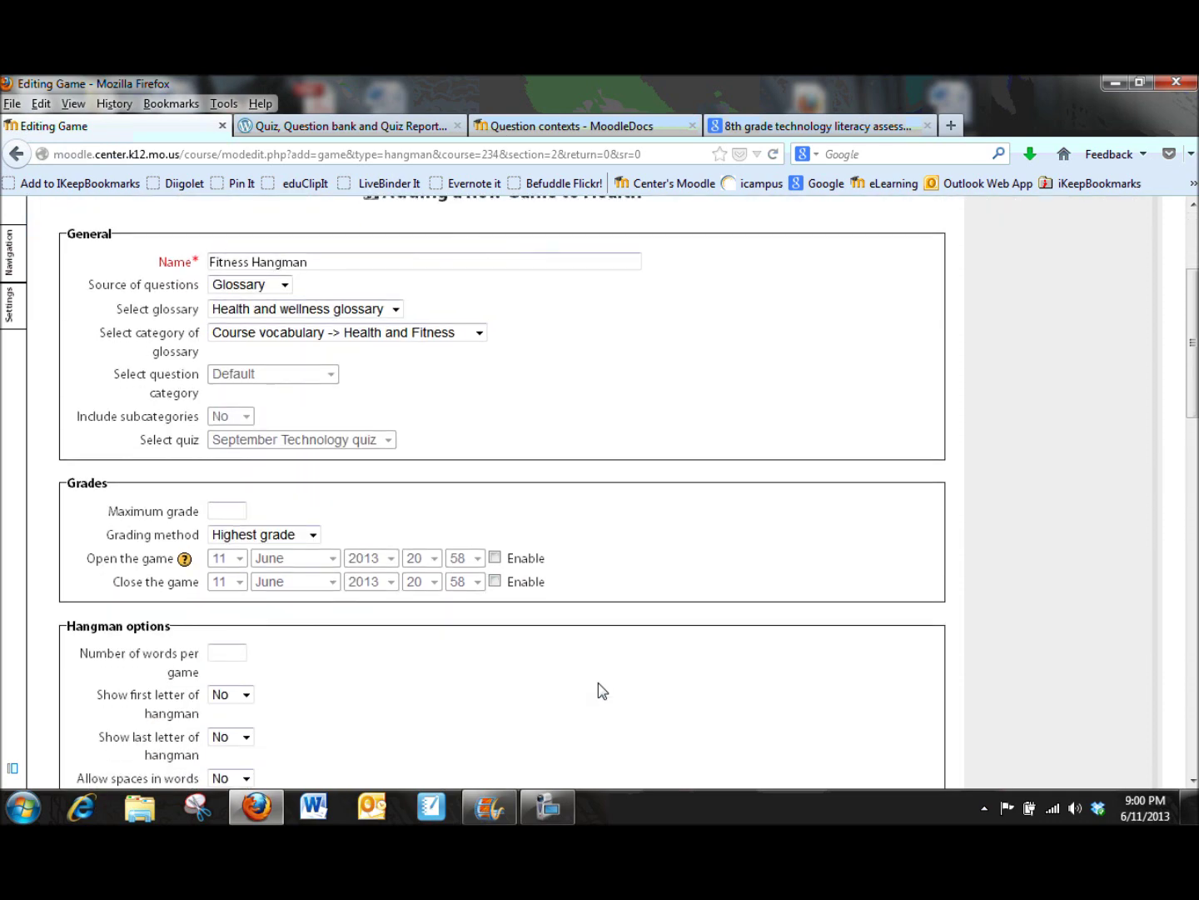
pyautogui.scroll(-4, 603, 692)
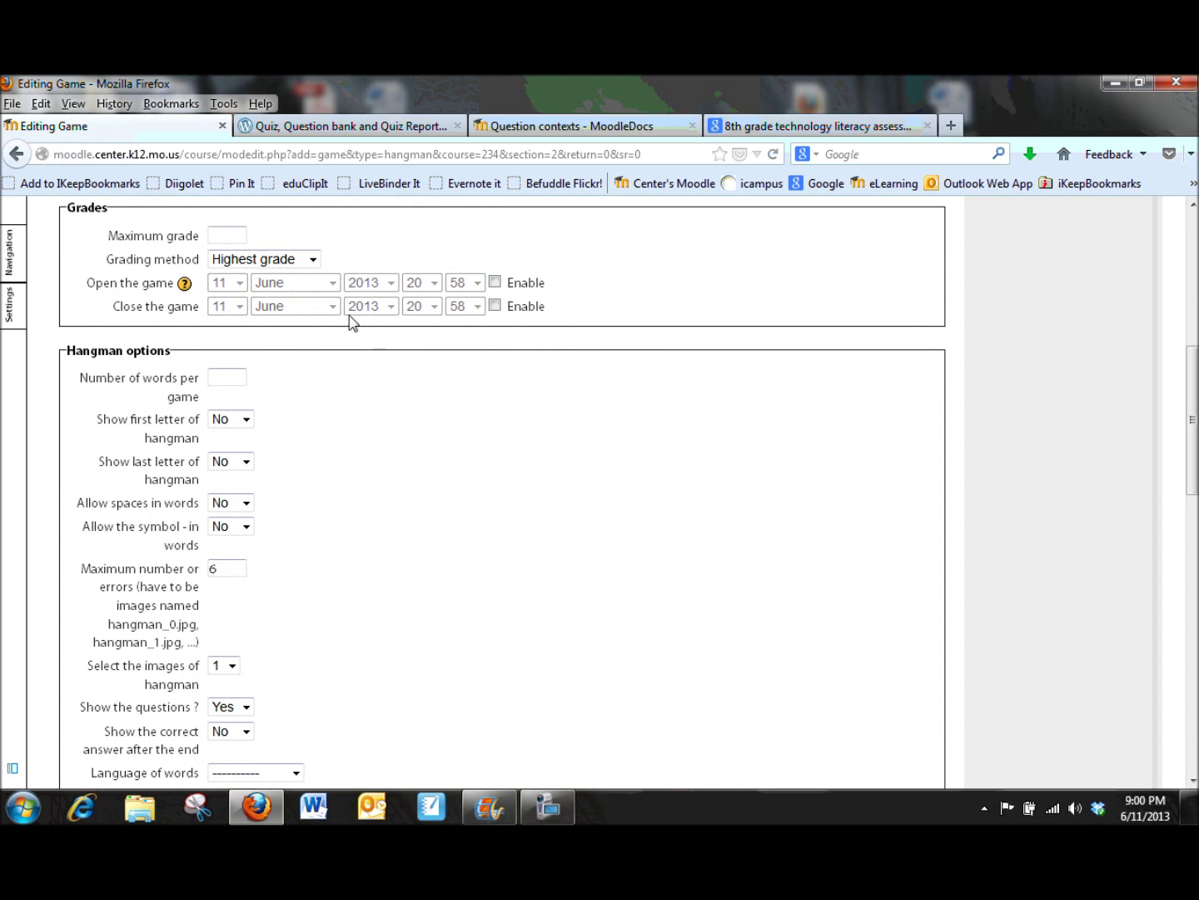
pyautogui.click(216, 235)
pyautogui.click(313, 262)
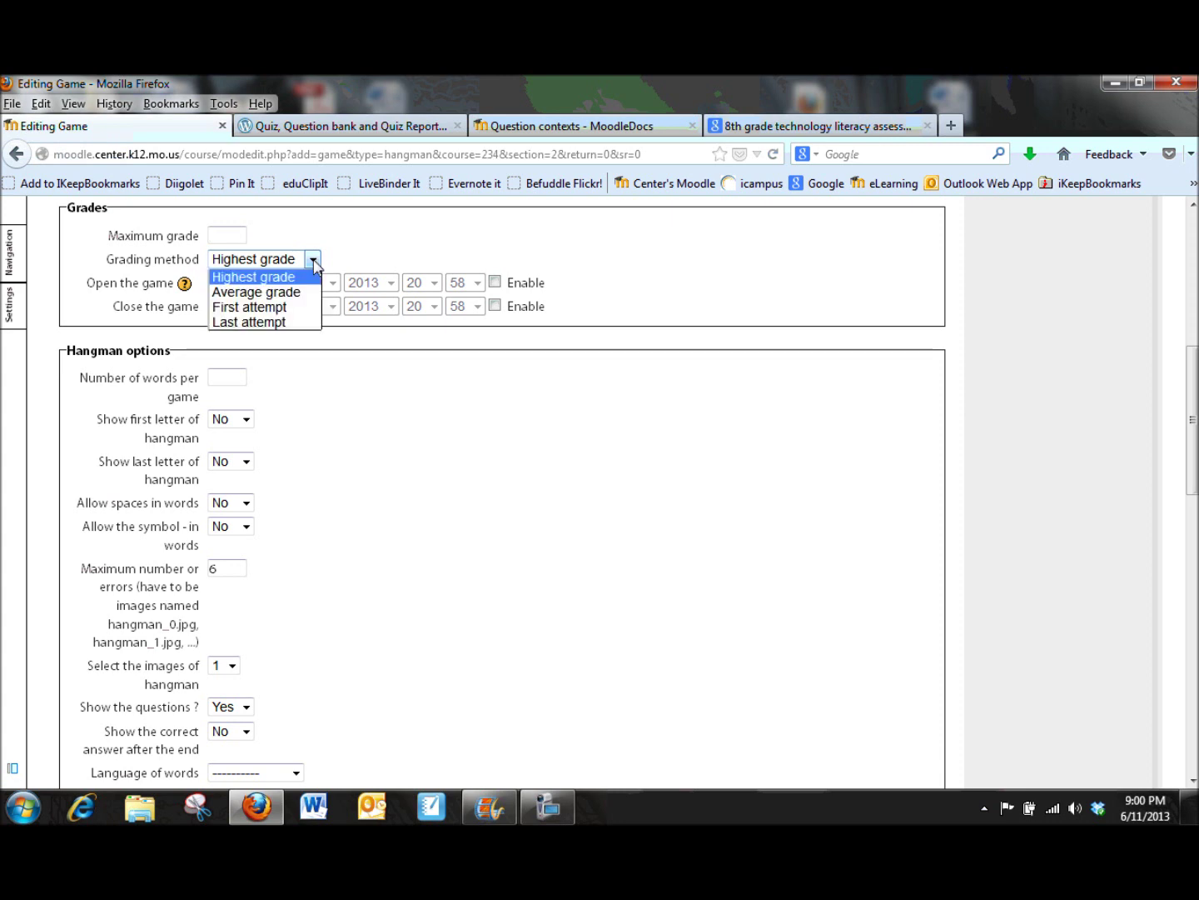
pyautogui.click(305, 383)
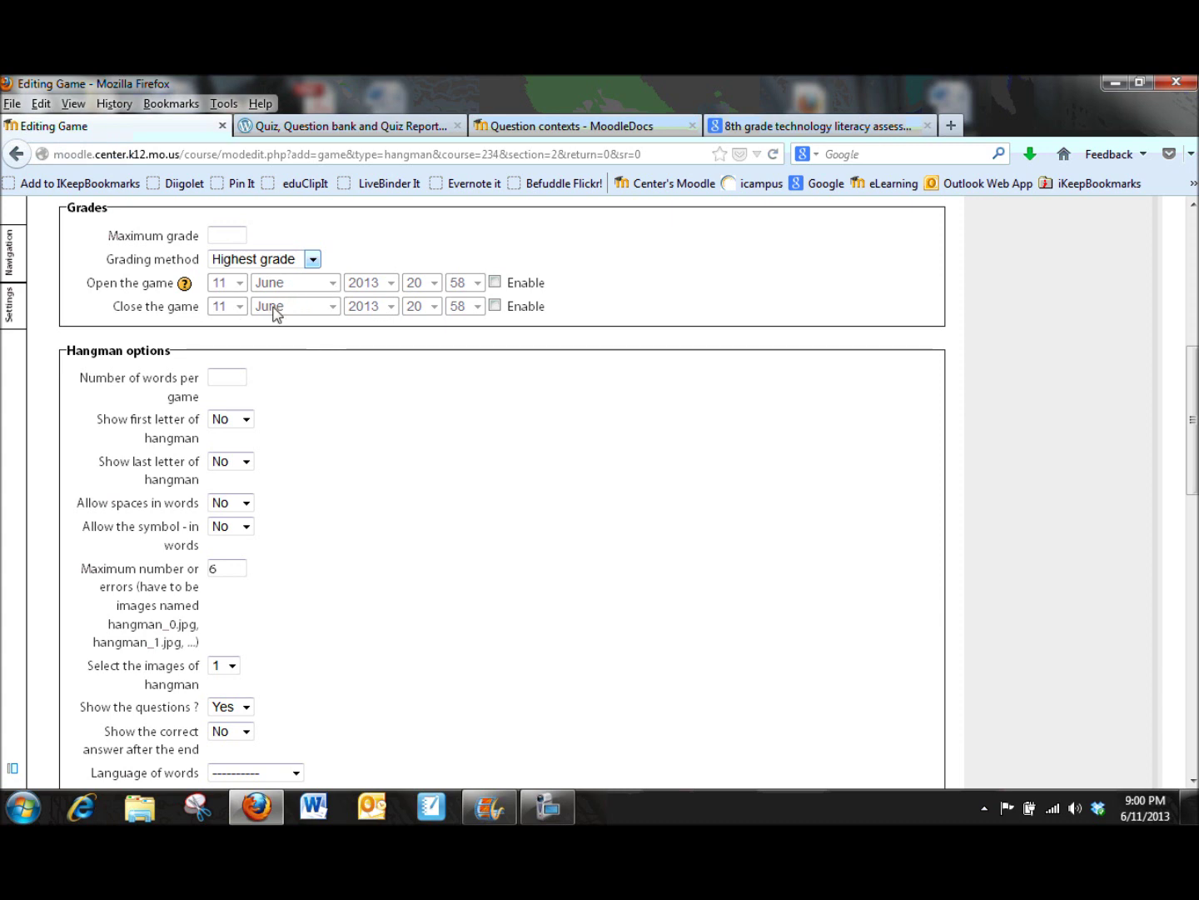
pyautogui.scroll(-3, 287, 351)
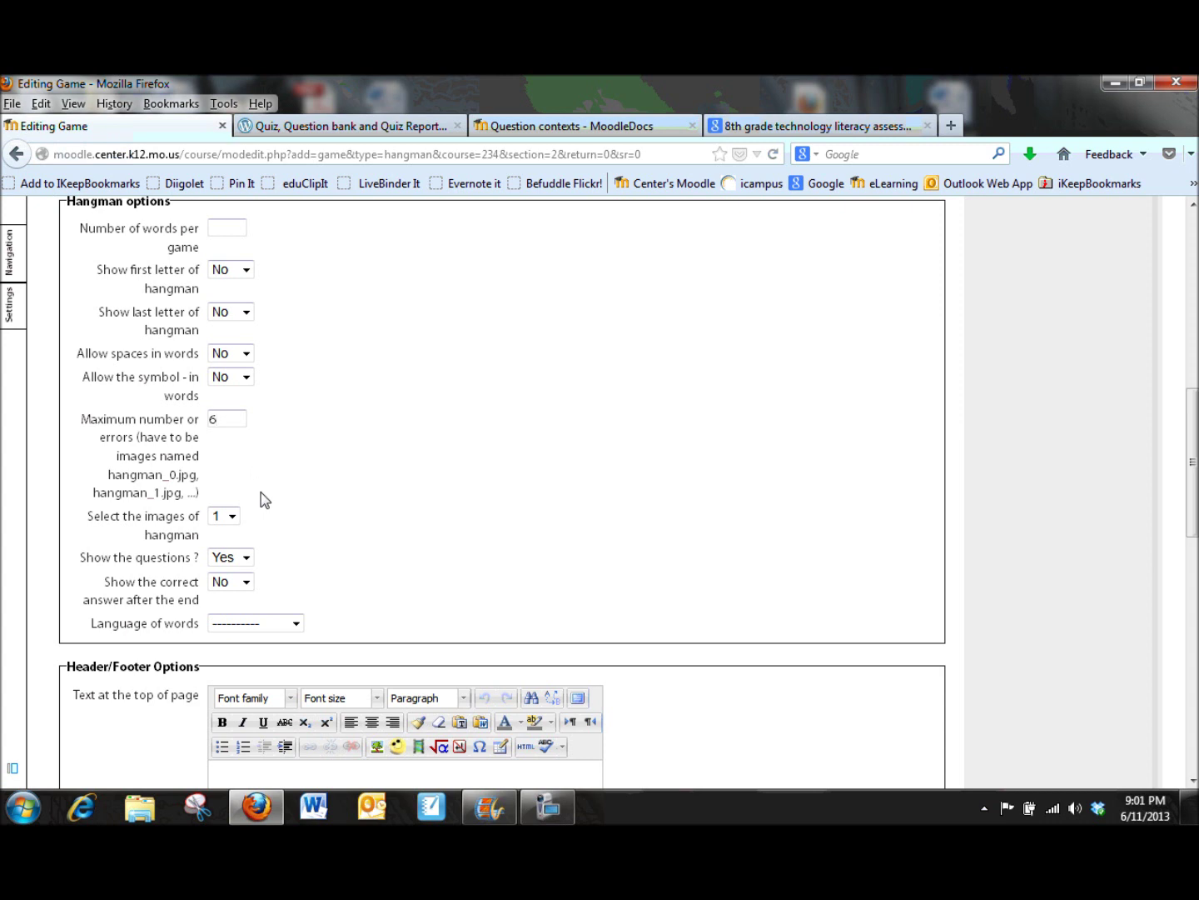
pyautogui.scroll(-4, 264, 499)
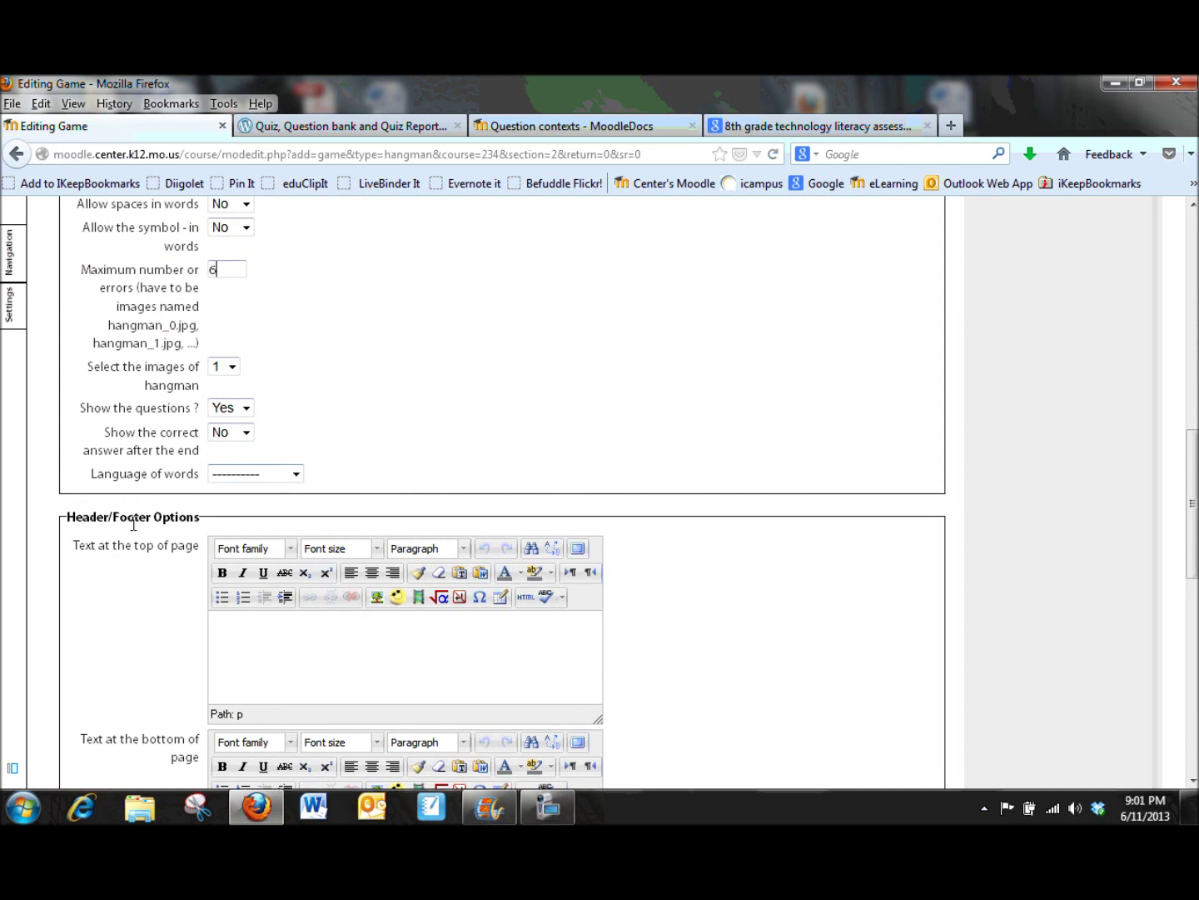
pyautogui.scroll(-5, 124, 536)
pyautogui.scroll(-3, 124, 541)
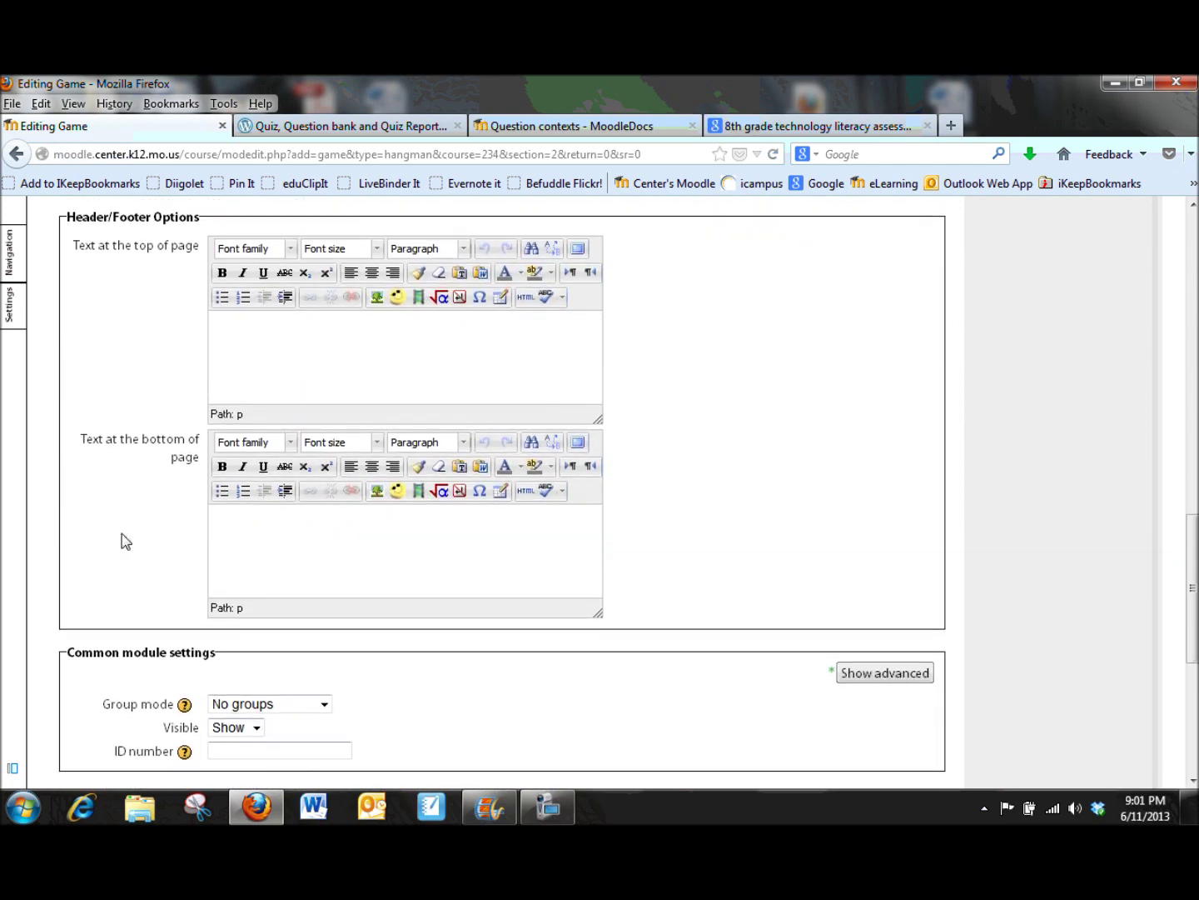
pyautogui.scroll(-7, 125, 543)
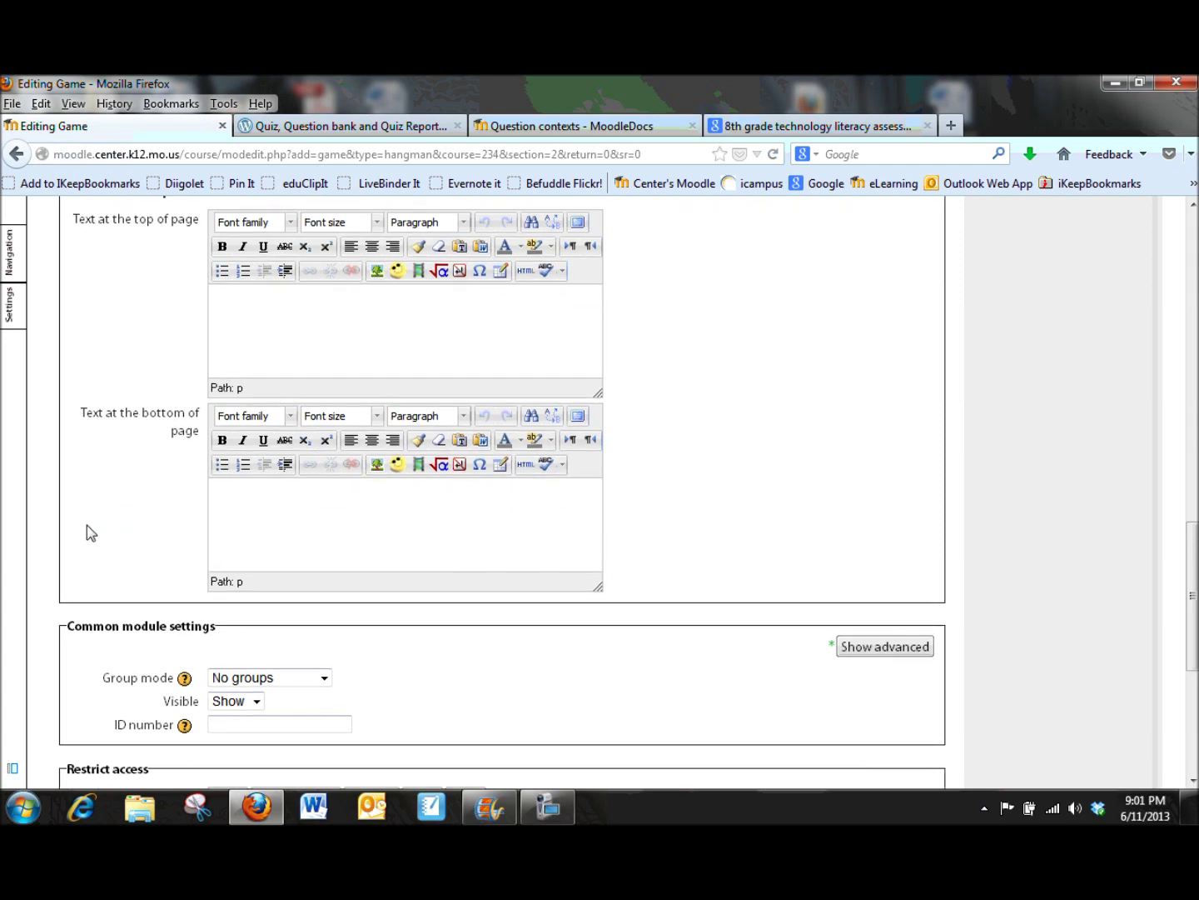
pyautogui.scroll(-2, 43, 543)
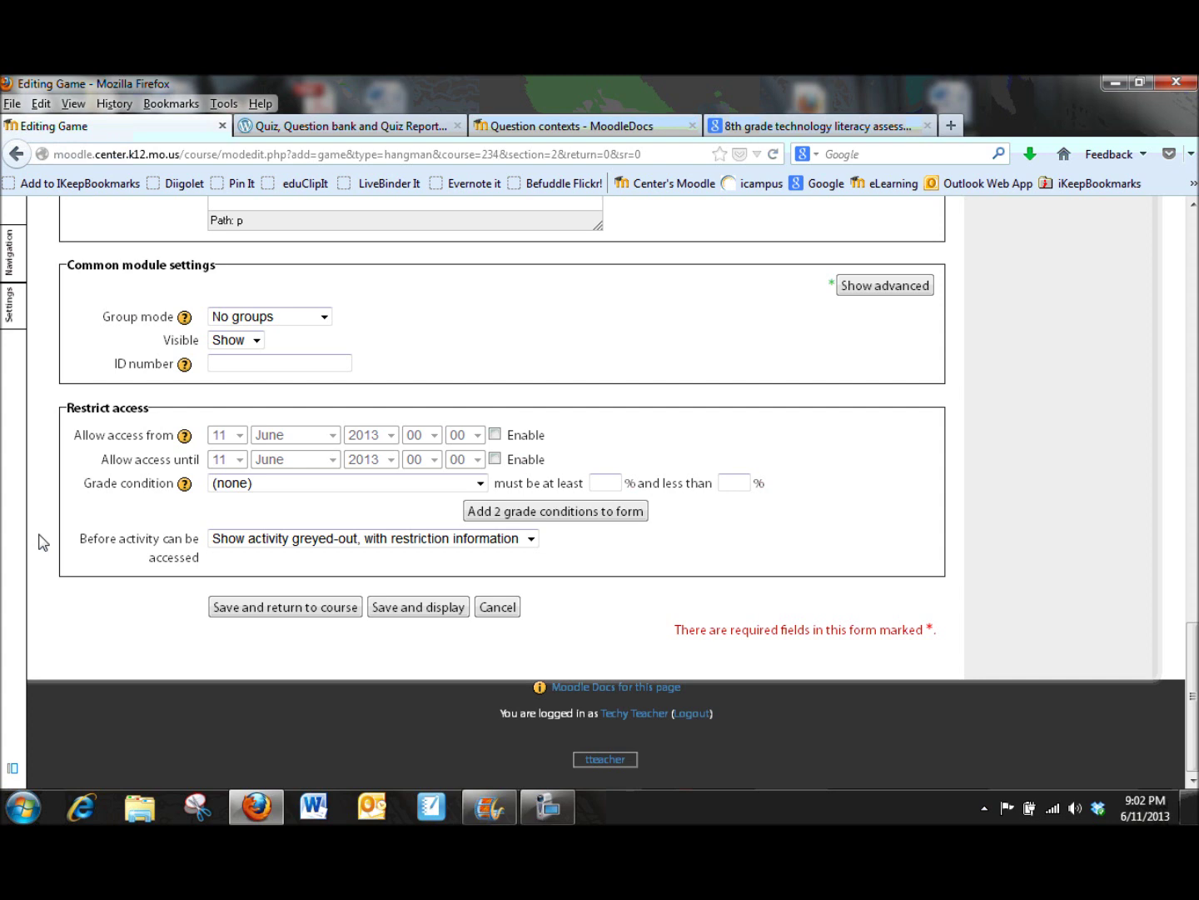
# Step: Save and display the new game and start an attempt at it
pyautogui.click(420, 609)
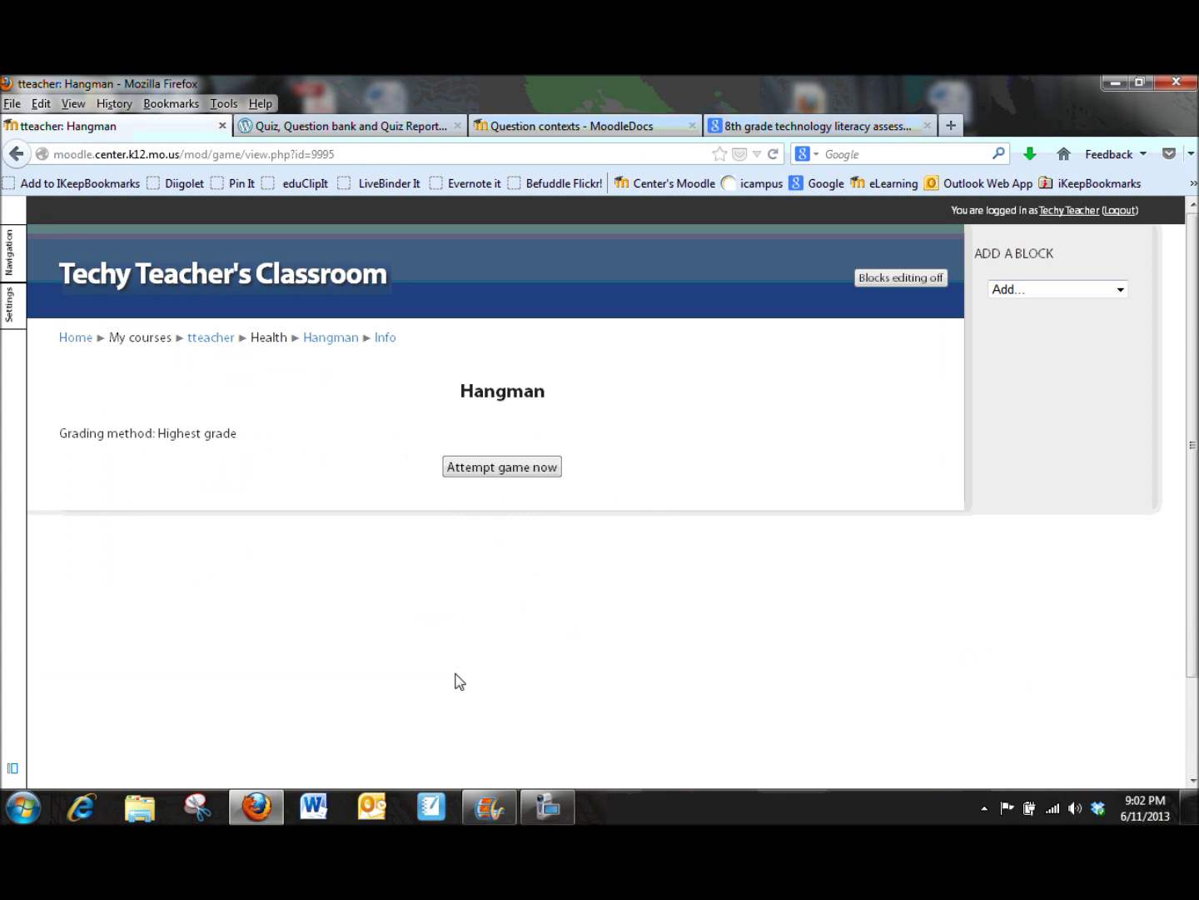
pyautogui.click(548, 473)
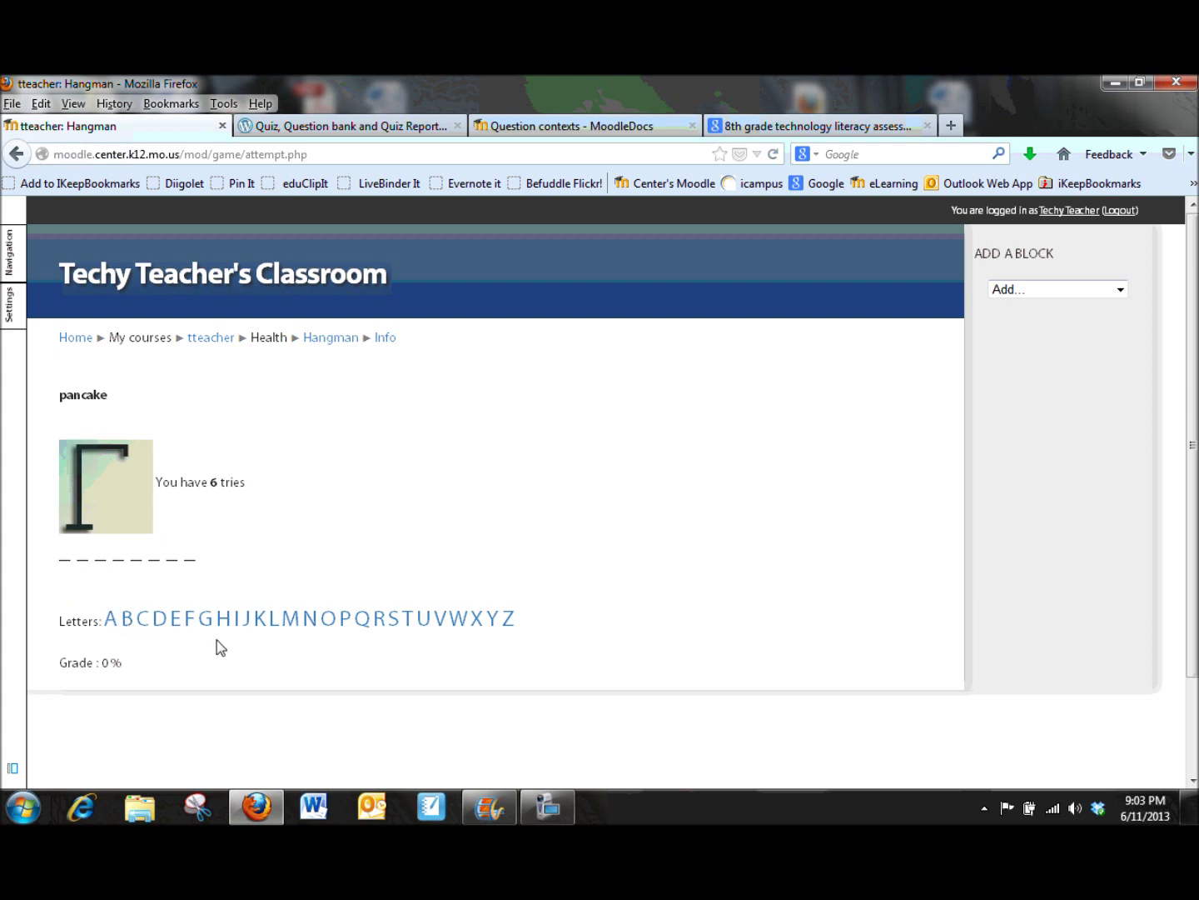
# Step: Guess the letters F, A and K for the hidden word with the clue "pancake"
pyautogui.click(188, 626)
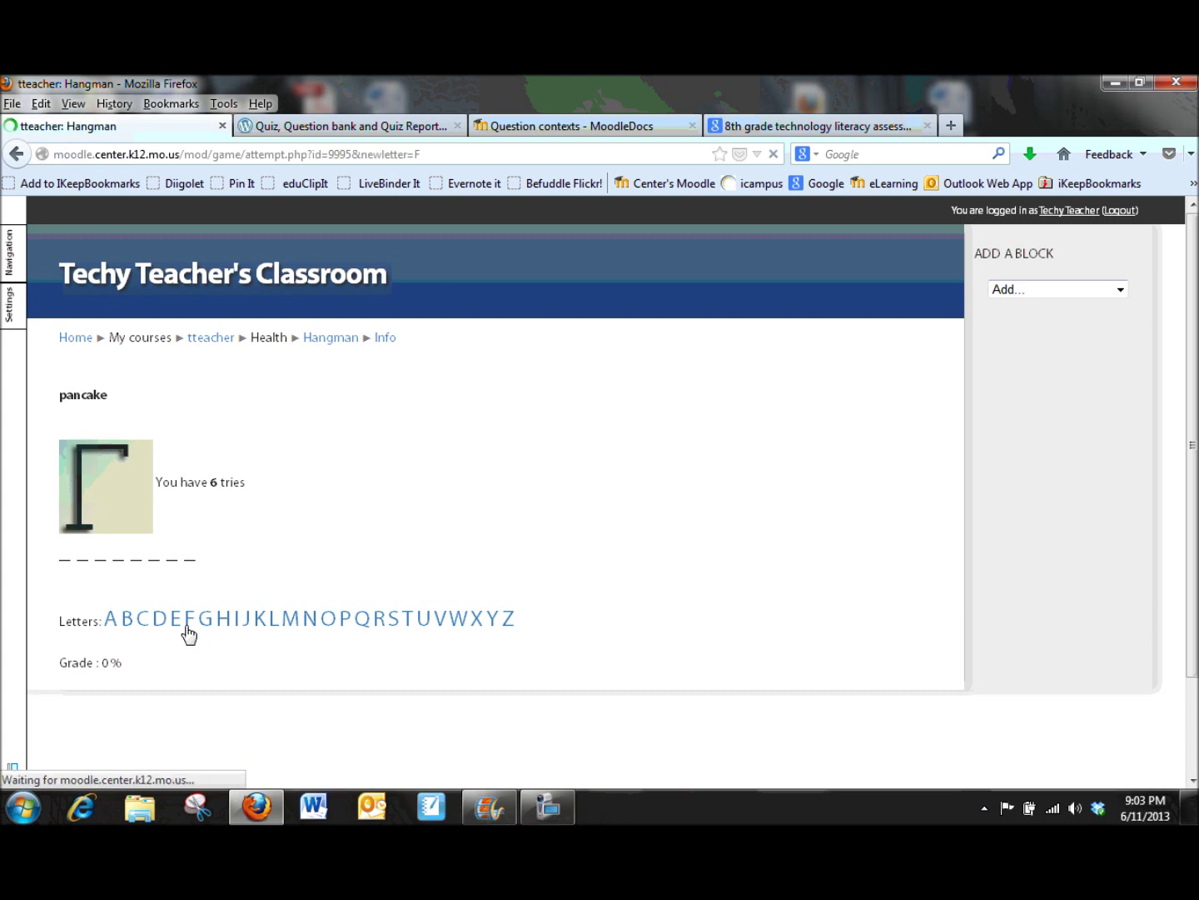
pyautogui.click(110, 626)
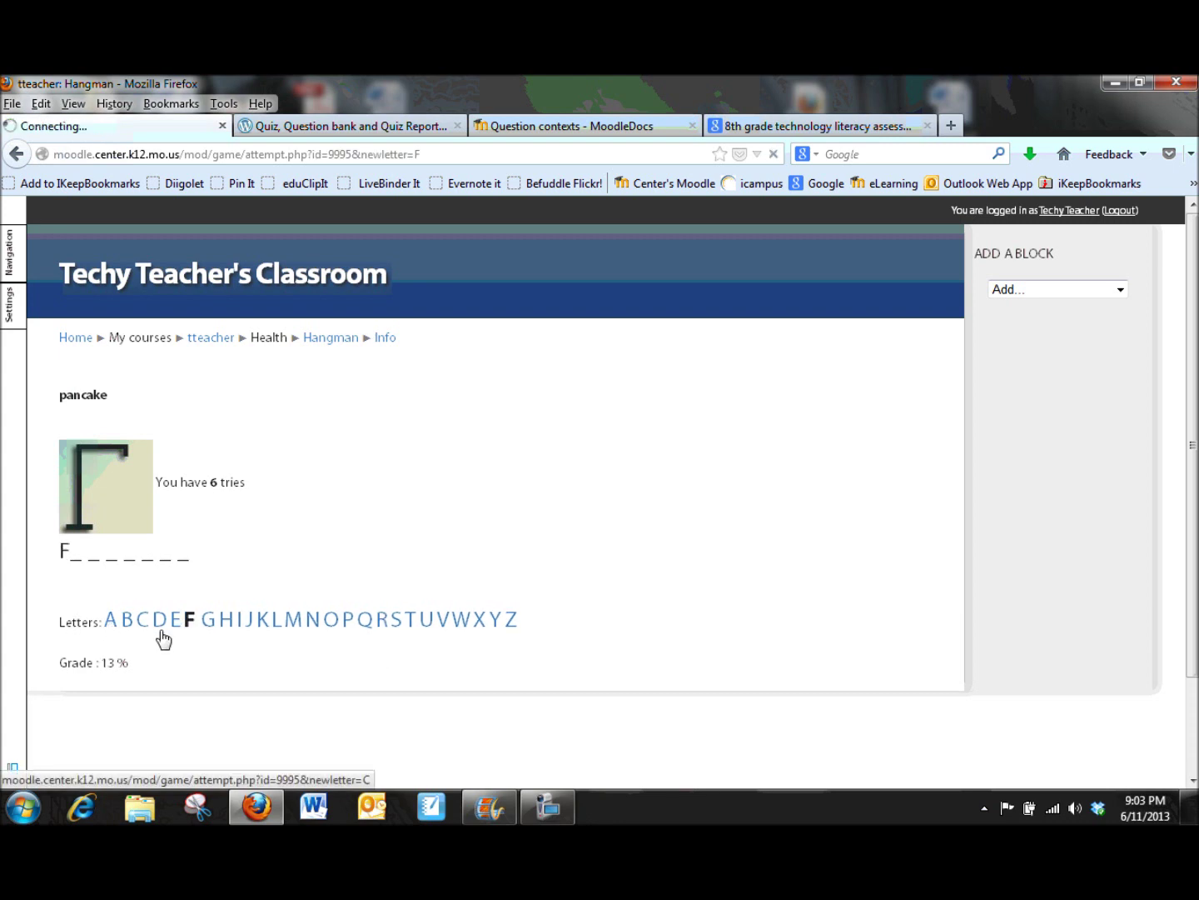
pyautogui.click(265, 638)
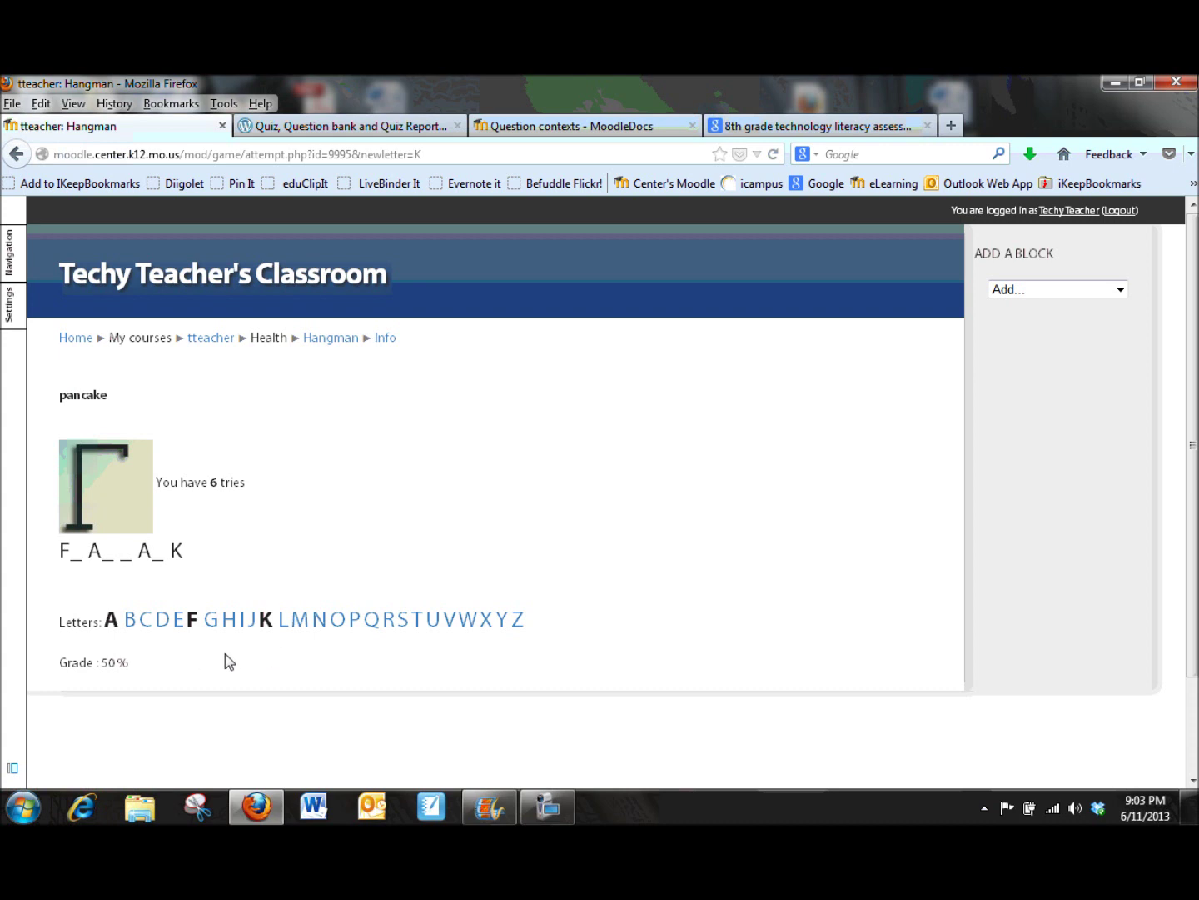
pyautogui.scroll(-2, 229, 659)
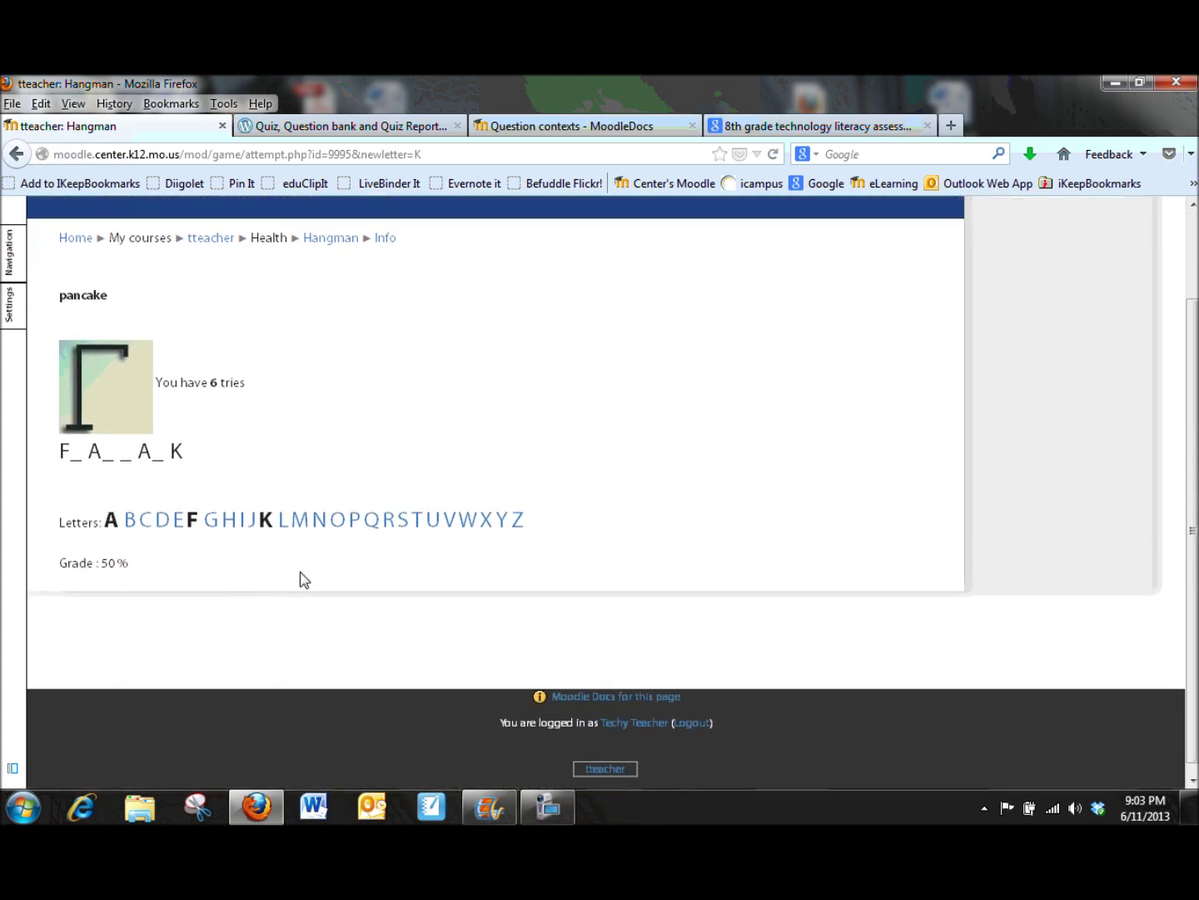